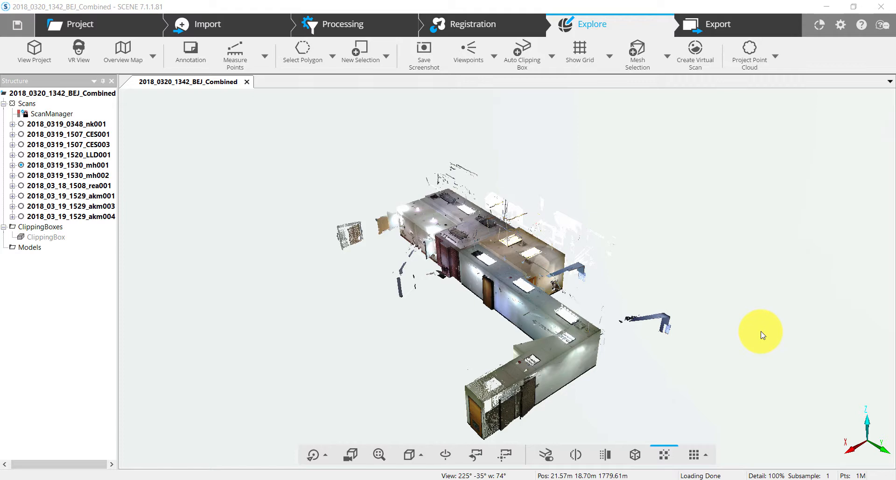
- Select the existing clipping box in the project structure and save the shared project changes with the comment "Save"
click(720, 328)
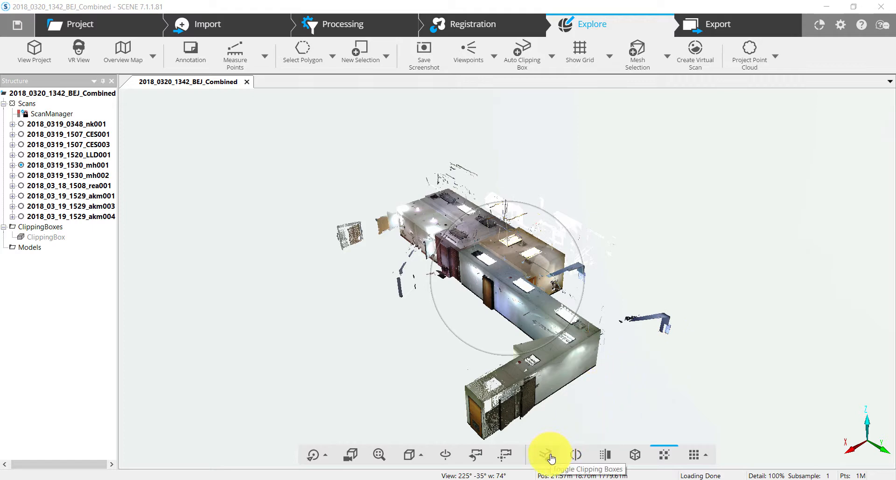
click(37, 238)
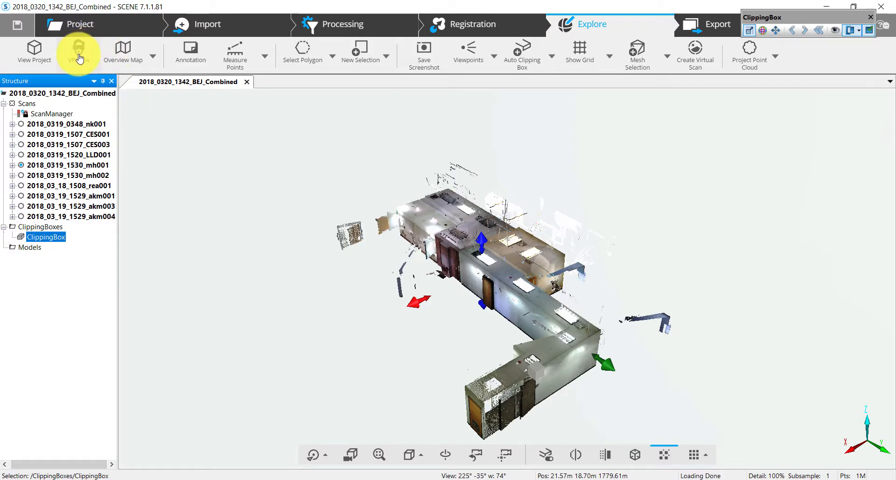
click(18, 26)
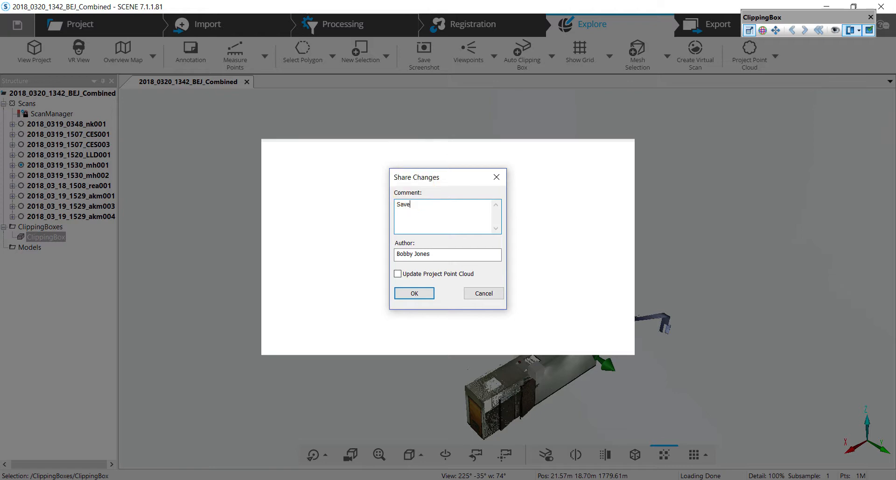
click(420, 295)
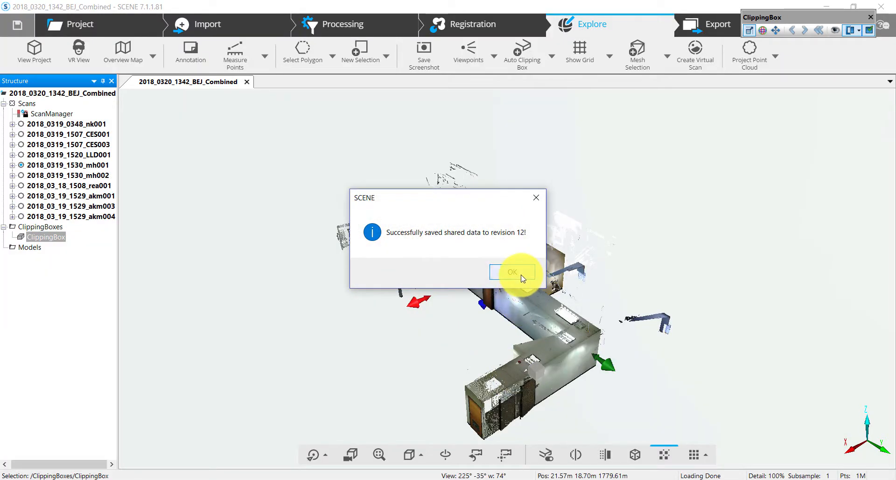
click(521, 276)
- Show the whole point cloud from the top in orthographic projection and deselect the clipping box
click(428, 457)
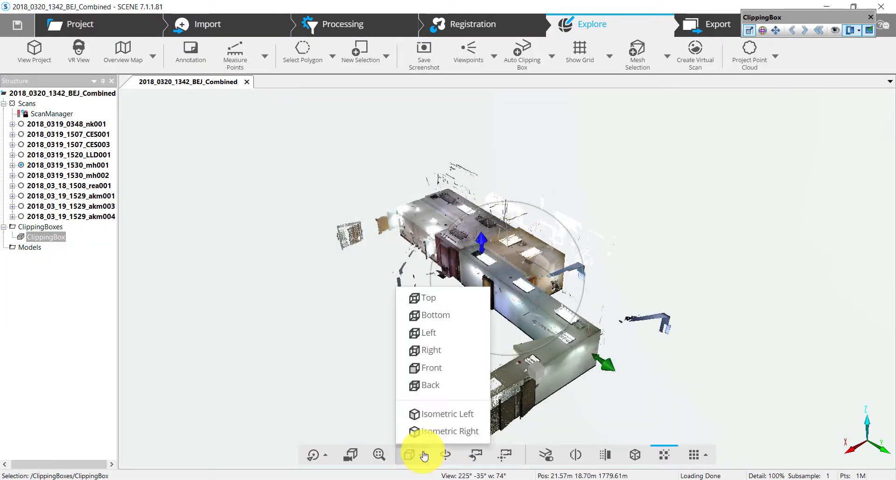
click(442, 300)
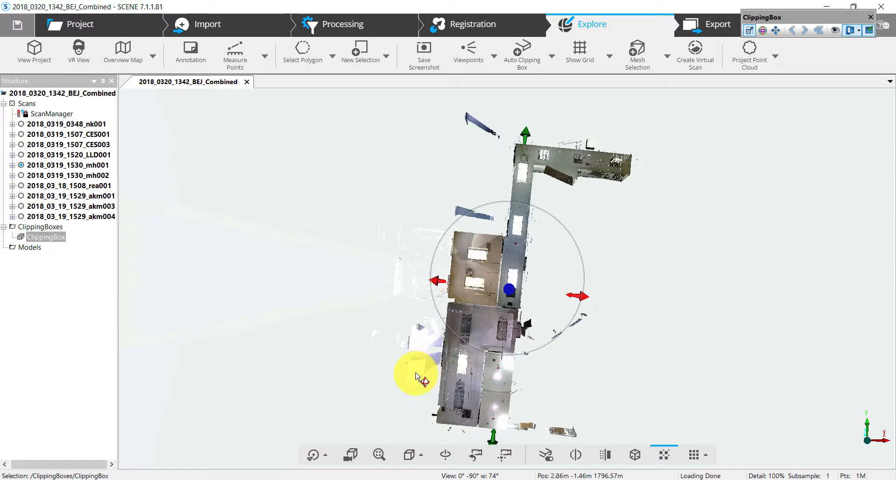
click(352, 456)
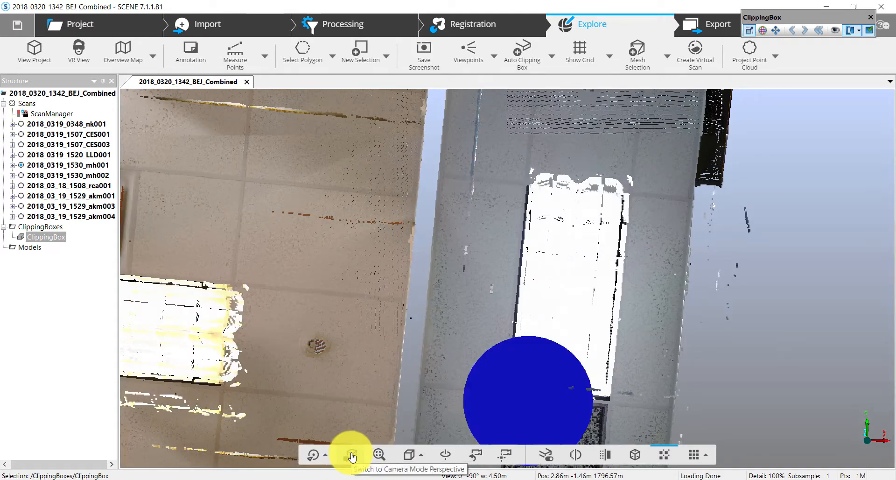
click(379, 455)
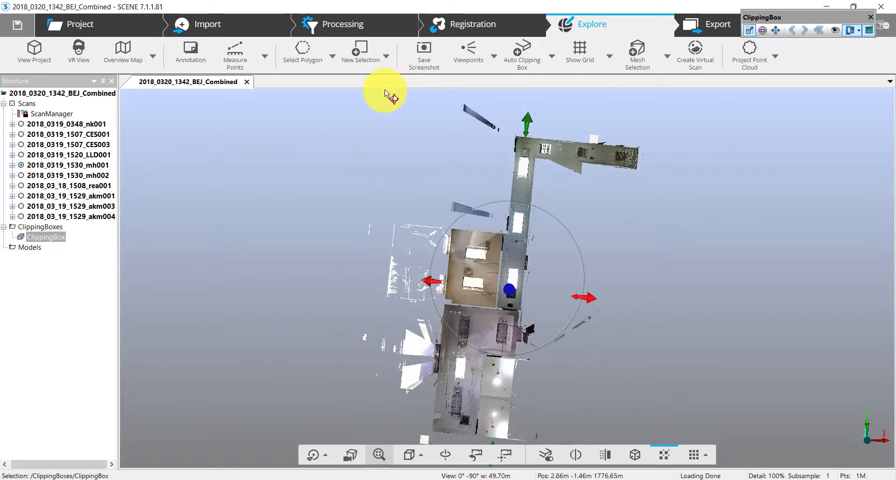
click(364, 124)
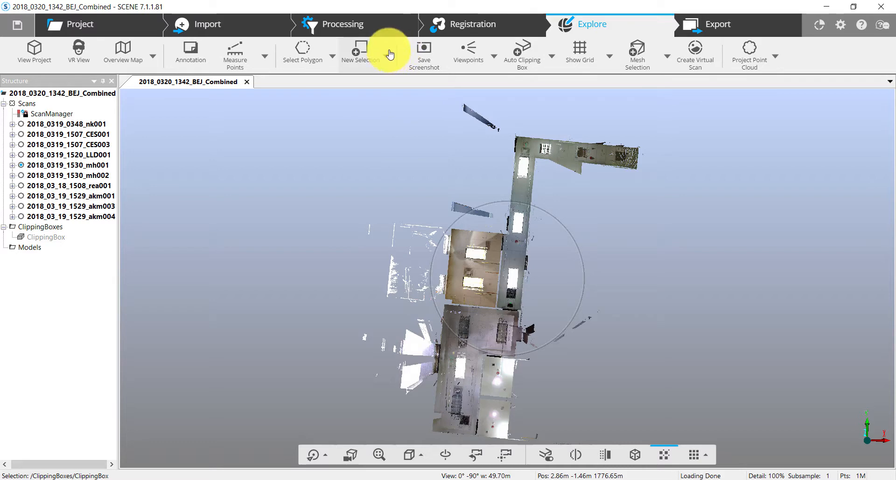
- Select the building's points with a polygon traced around the L-shaped corridor and the adjoining rooms in the top view
click(330, 54)
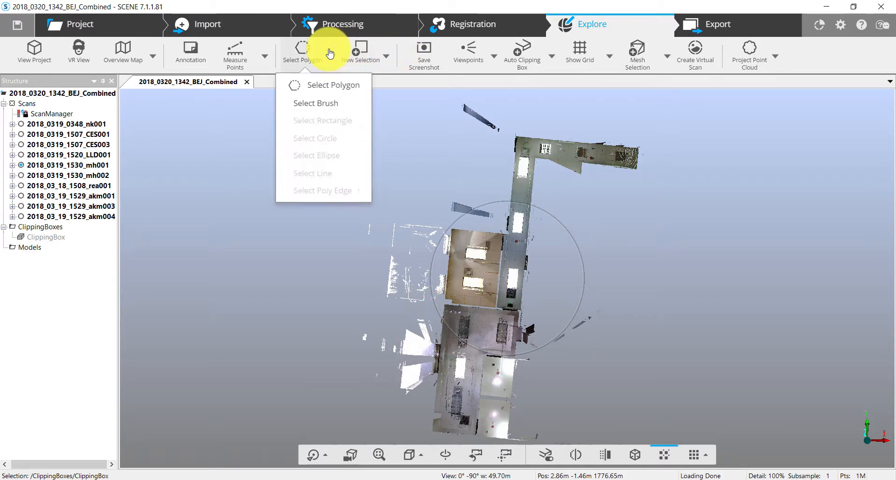
click(336, 87)
click(638, 146)
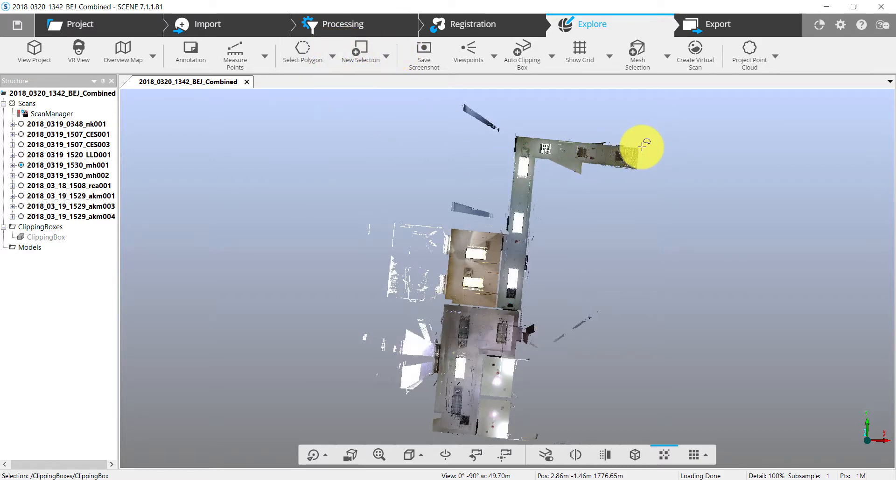
click(514, 136)
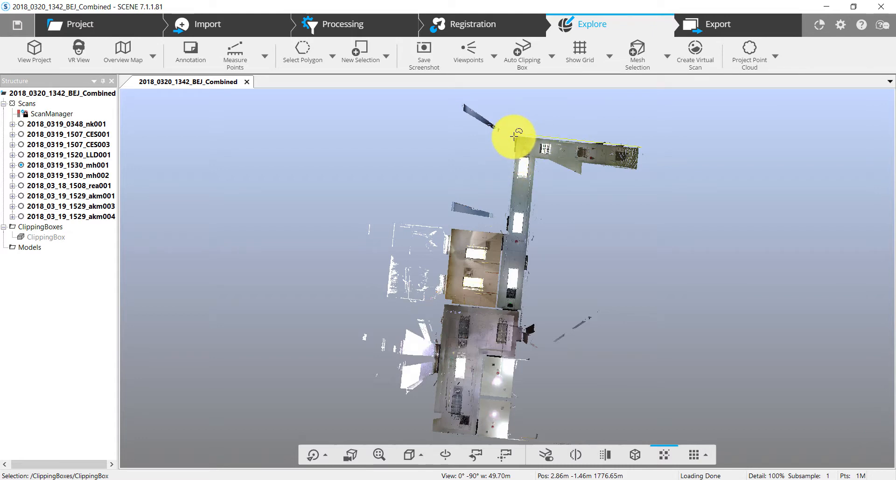
click(506, 230)
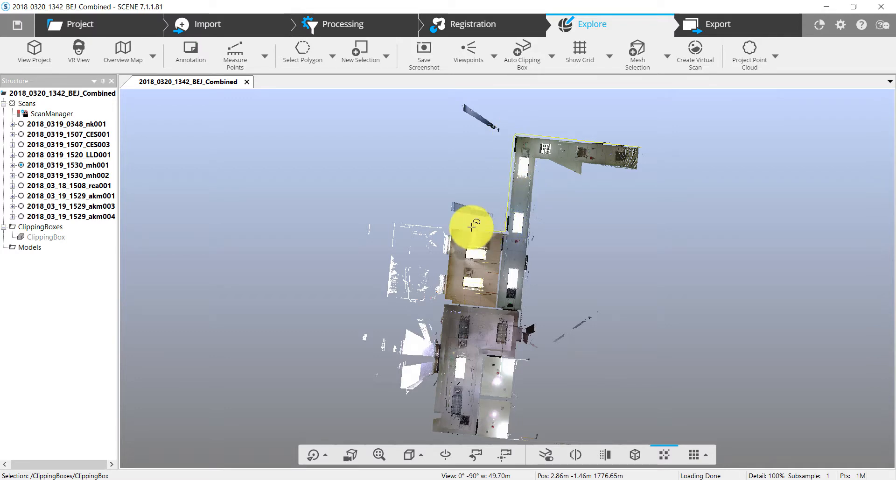
click(451, 226)
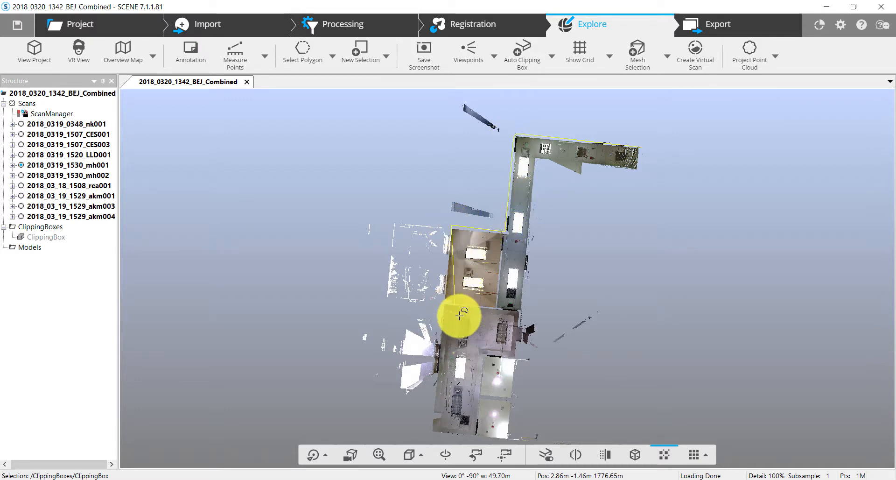
click(429, 435)
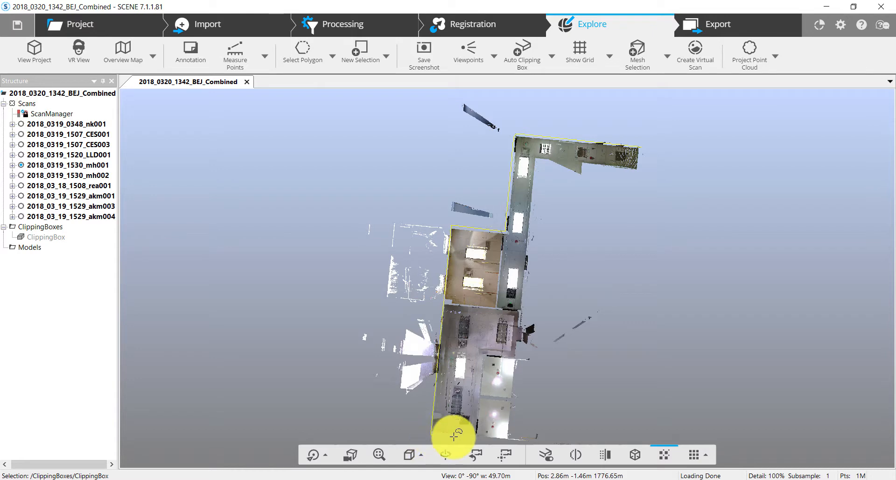
click(510, 441)
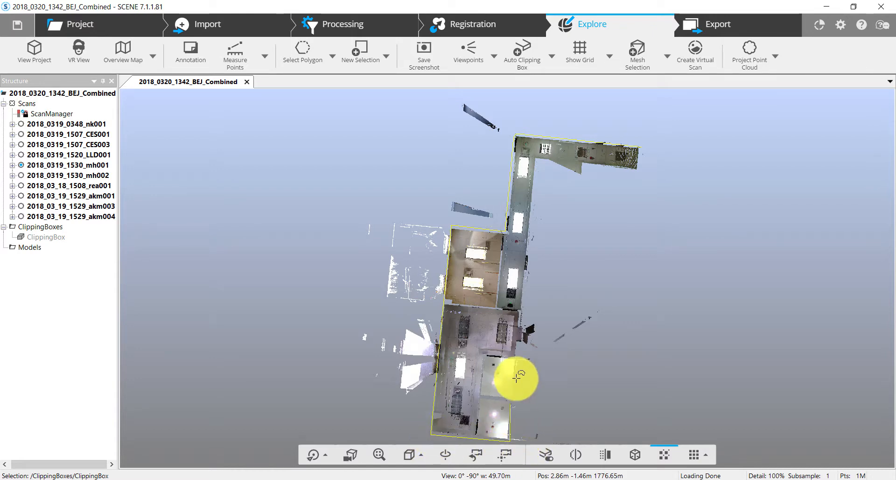
click(540, 159)
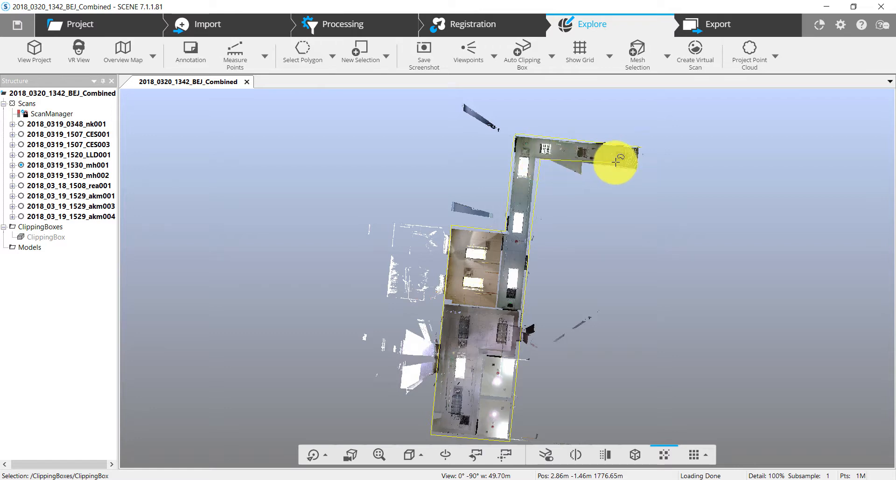
double_click(640, 171)
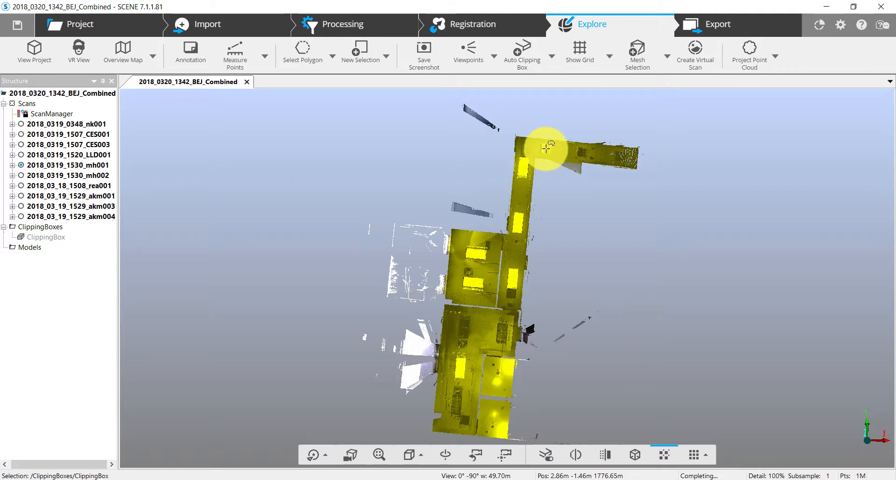
- Invert the selection and delete the stray points outside the traced floor plan
right_click(552, 150)
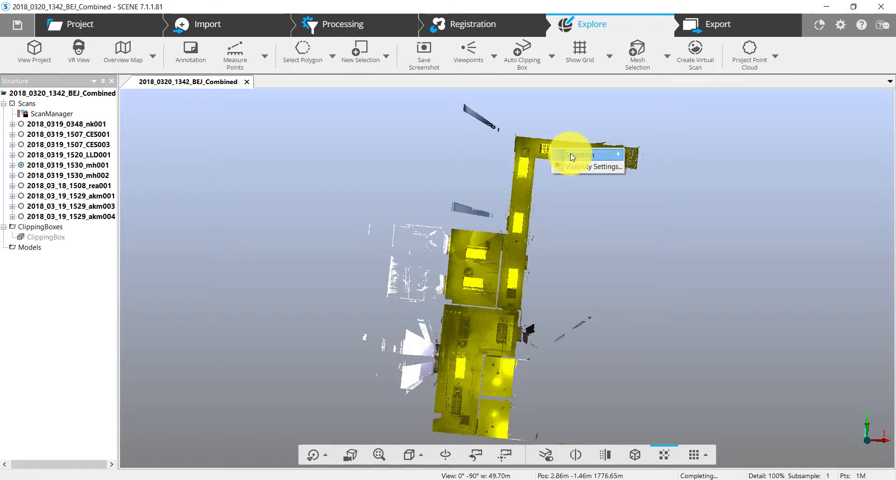
mouse_move(571, 155)
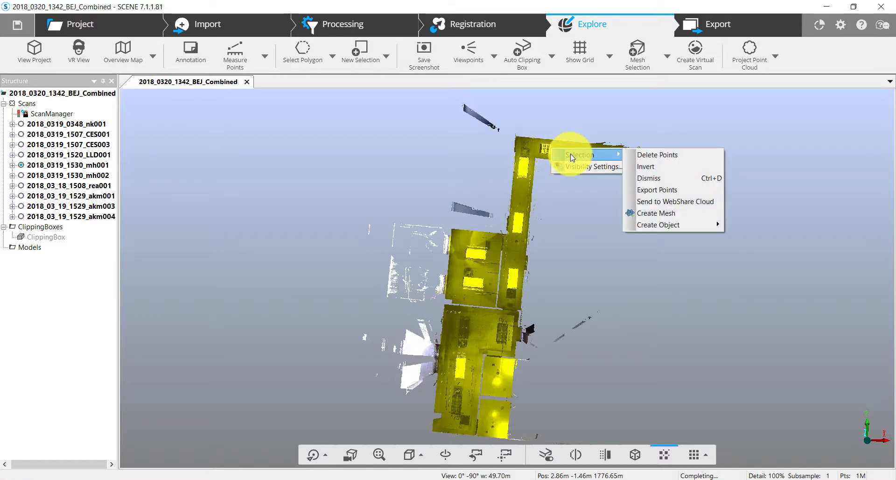
click(639, 166)
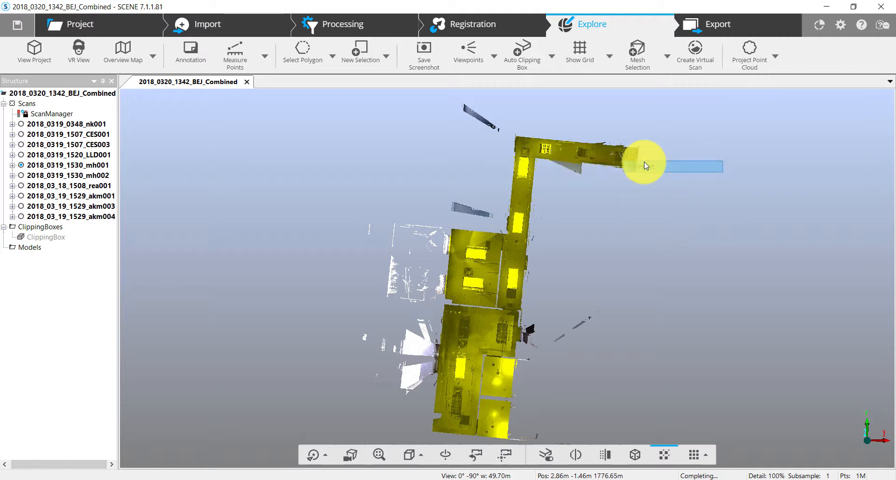
right_click(481, 117)
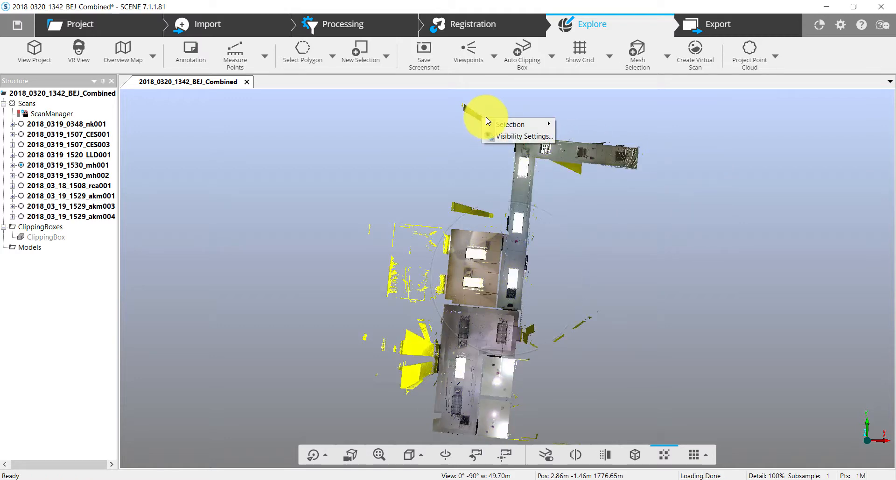
mouse_move(513, 124)
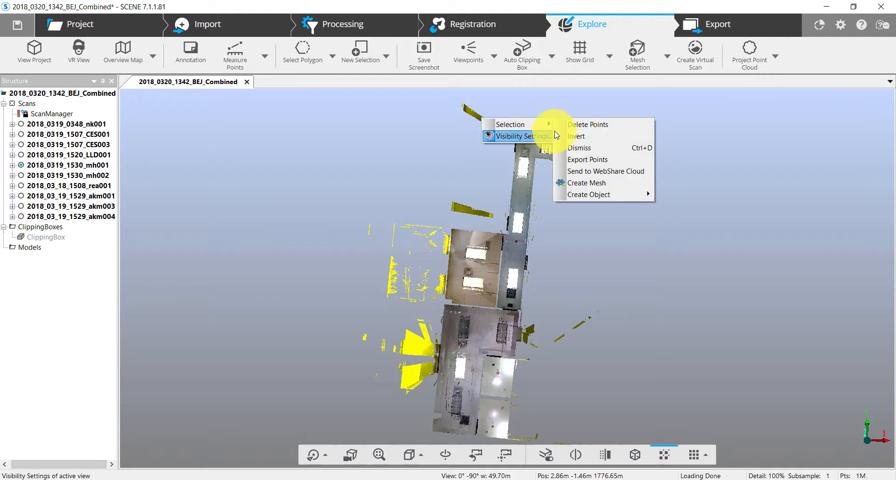
click(584, 129)
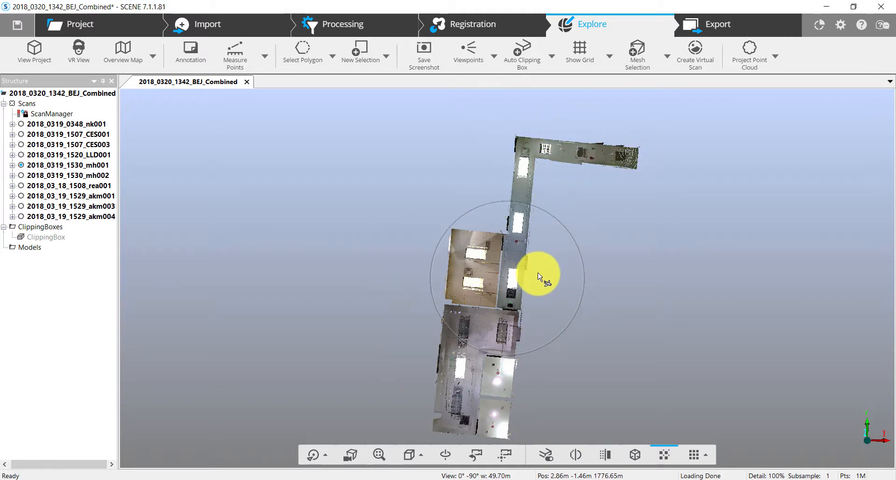
- From the left view, select the building from floor to ceiling lights with a polygon, leaving out the stray points above the ceiling
click(416, 454)
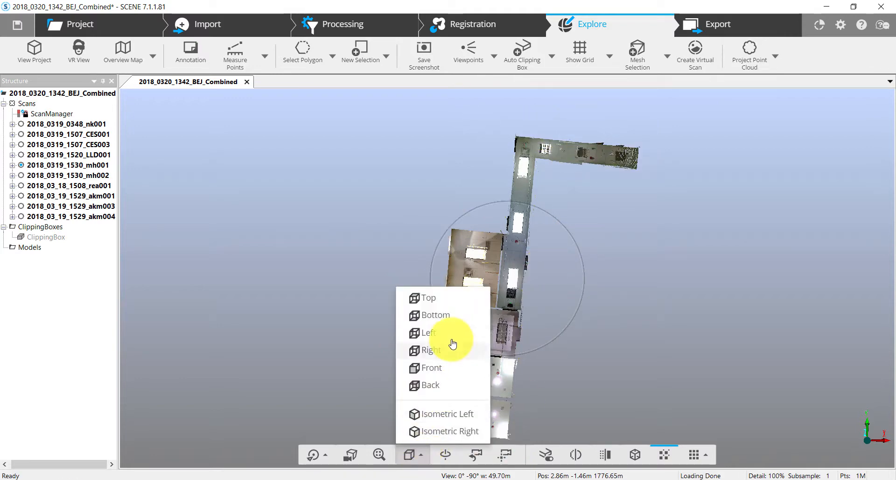
click(442, 339)
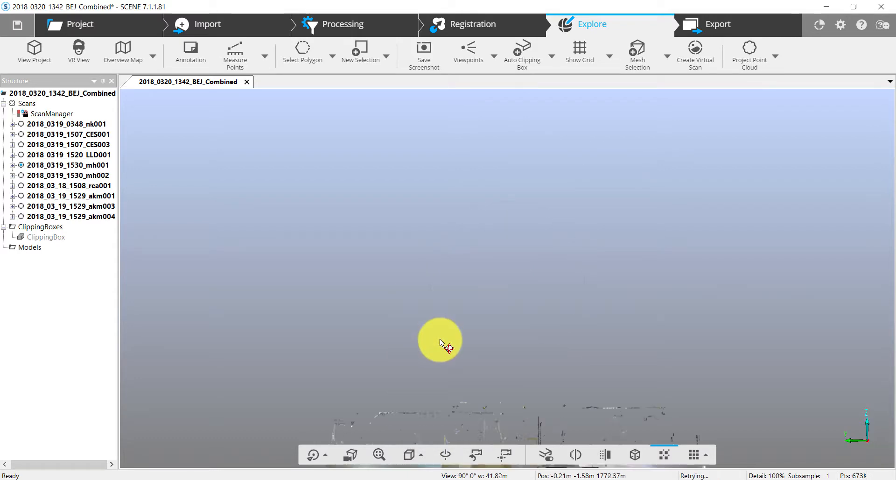
scroll(525, 259, down, 4)
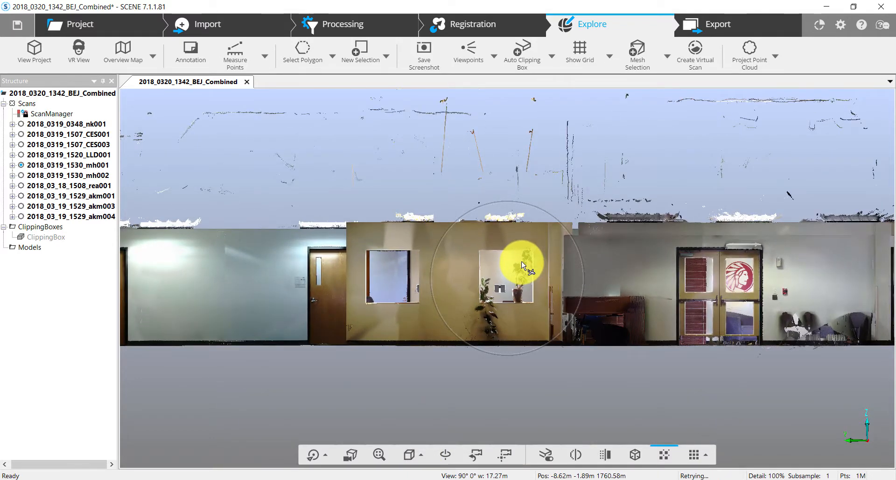
scroll(521, 256, down, 1)
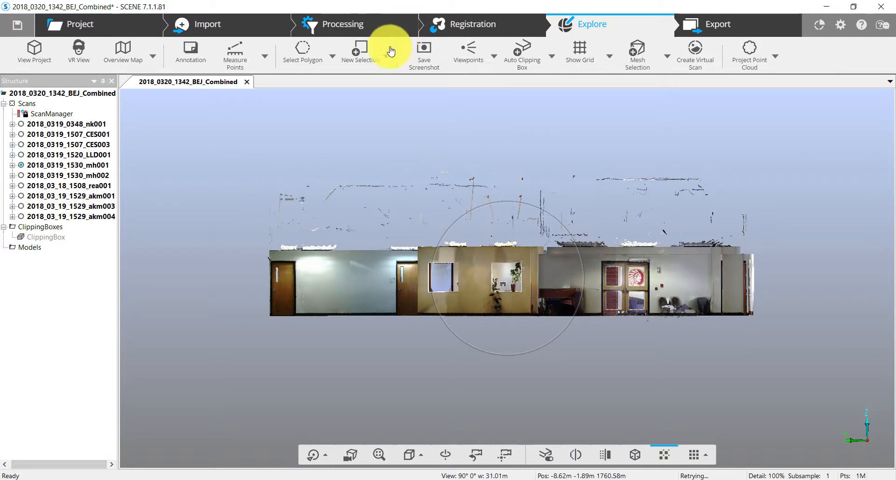
click(331, 52)
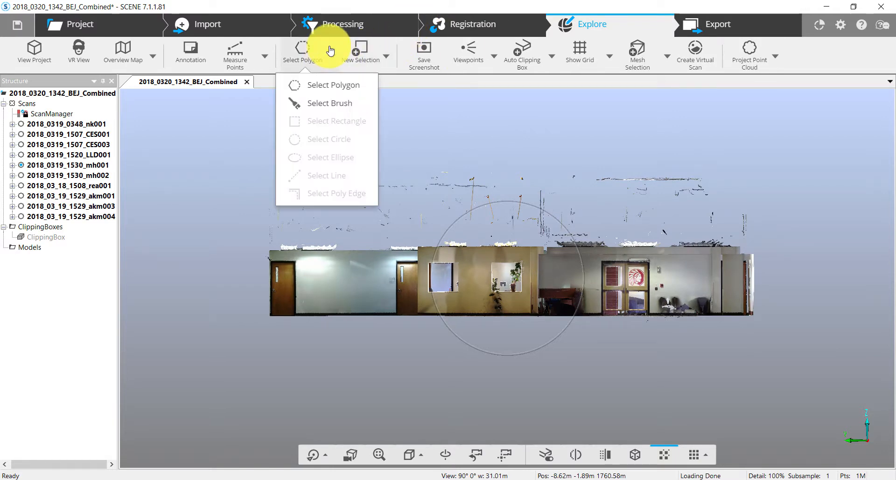
click(330, 85)
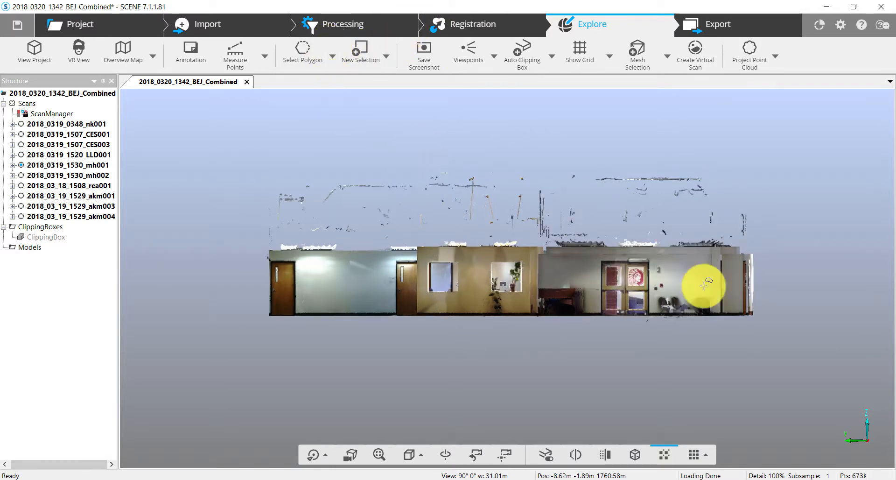
click(760, 311)
click(756, 238)
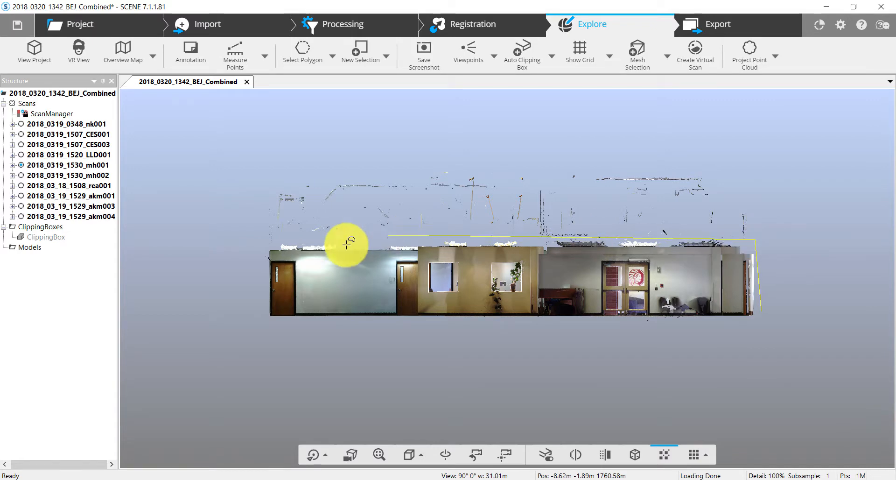
click(264, 240)
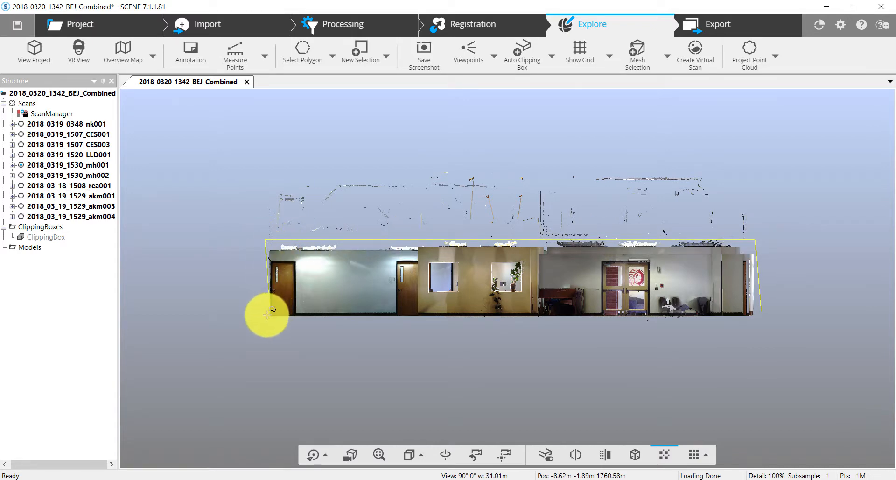
click(259, 332)
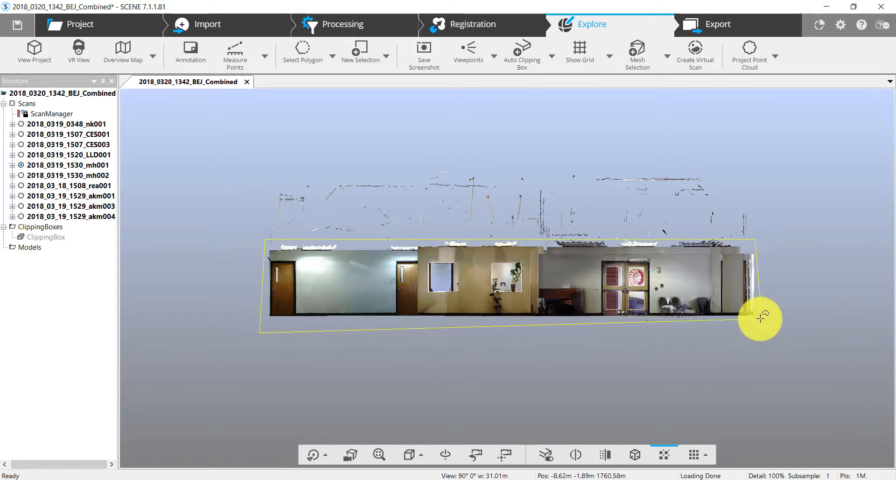
double_click(763, 324)
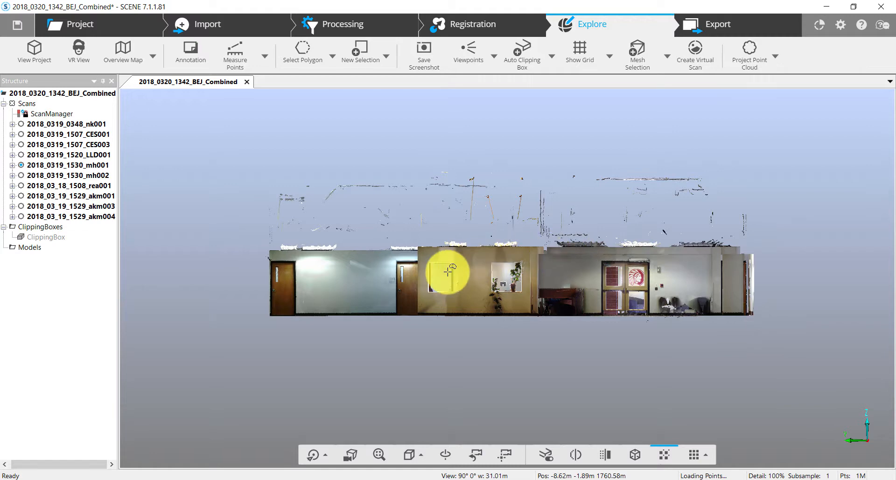
- Invert the side-view selection and delete the stray points above the building's ceiling
right_click(484, 271)
mouse_move(538, 281)
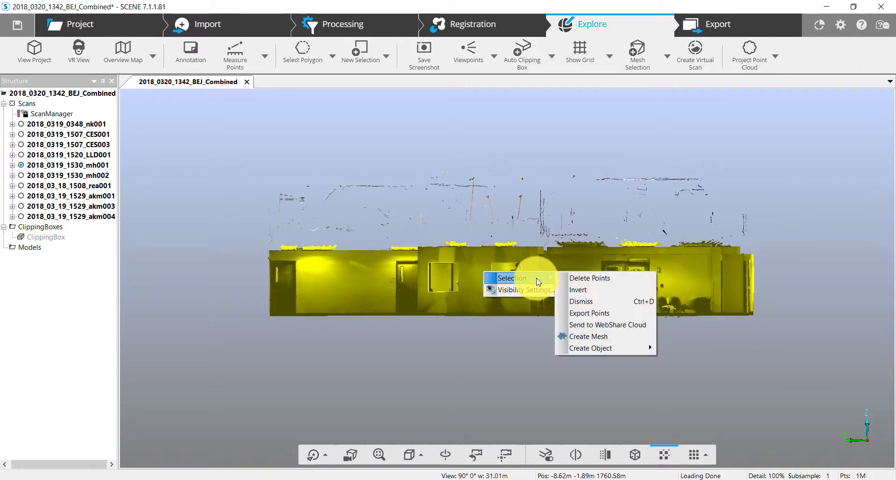
click(587, 289)
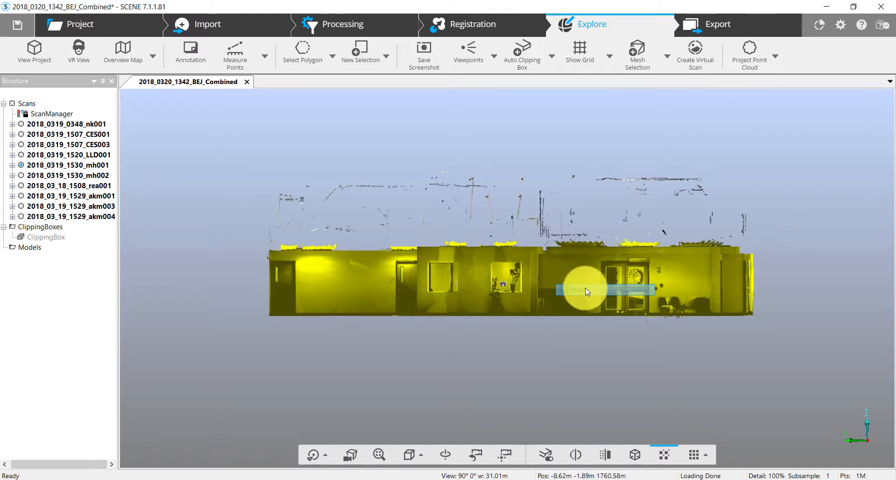
right_click(542, 201)
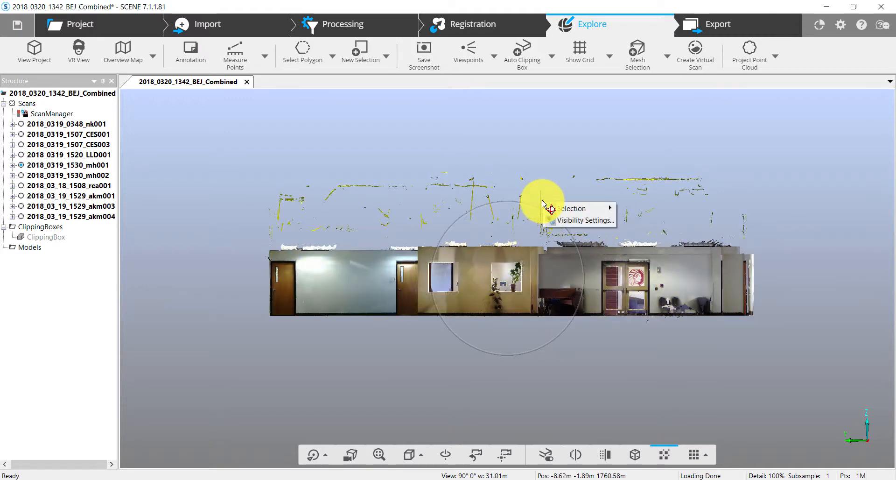
mouse_move(564, 208)
click(660, 215)
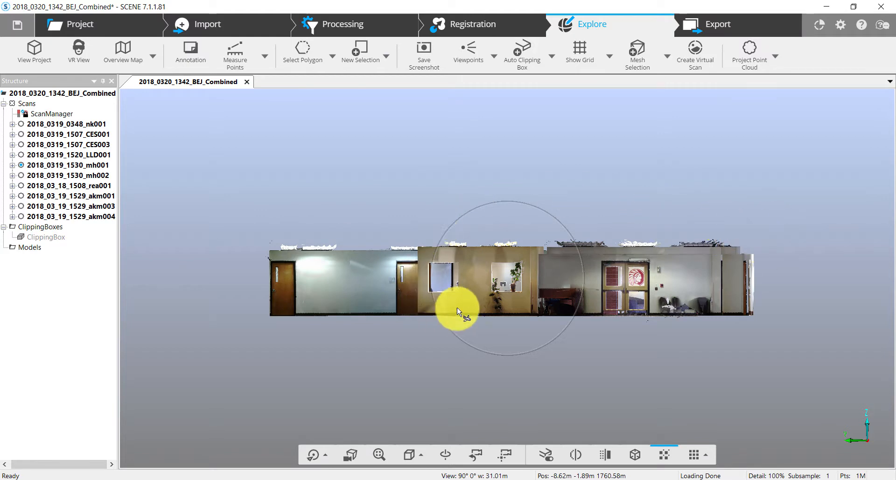
- Save the cleaned project as a shared revision with the comment "Remove Noise", leaving the project point cloud update off
drag(625, 156, 624, 350)
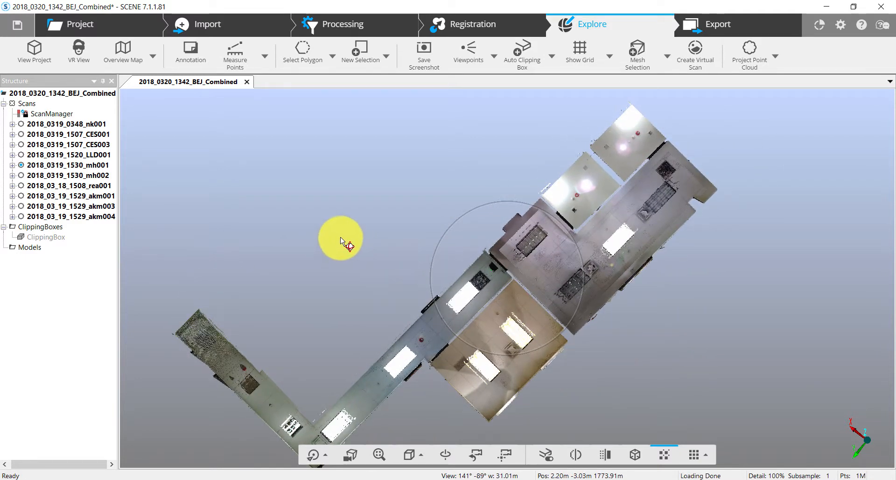
click(17, 24)
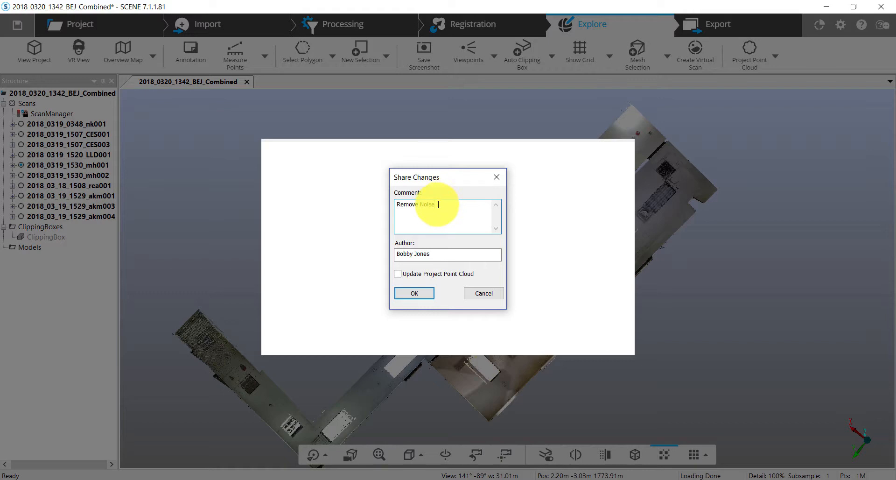
click(423, 295)
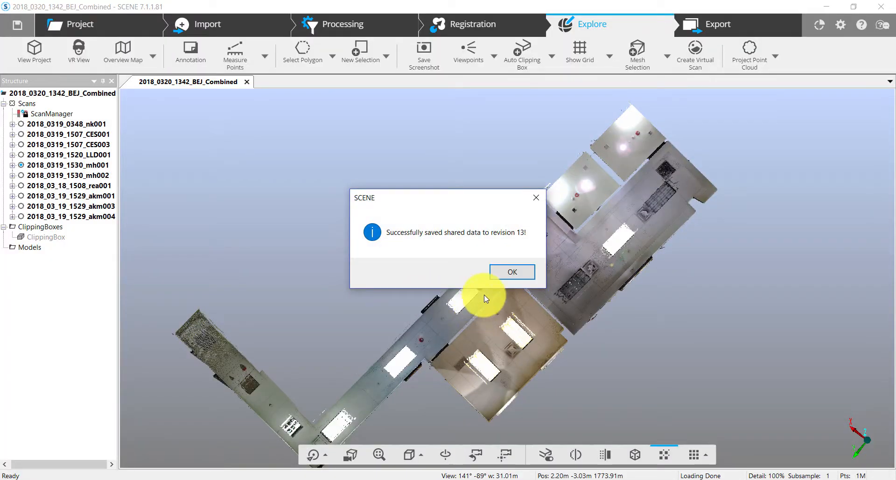
click(508, 271)
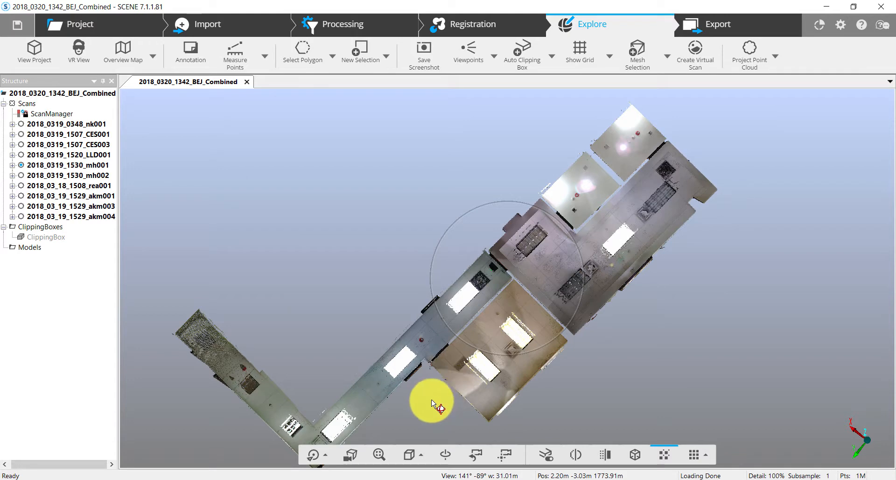
- Set the existing clipping box to active and turn on clipping globally
drag(433, 402, 381, 260)
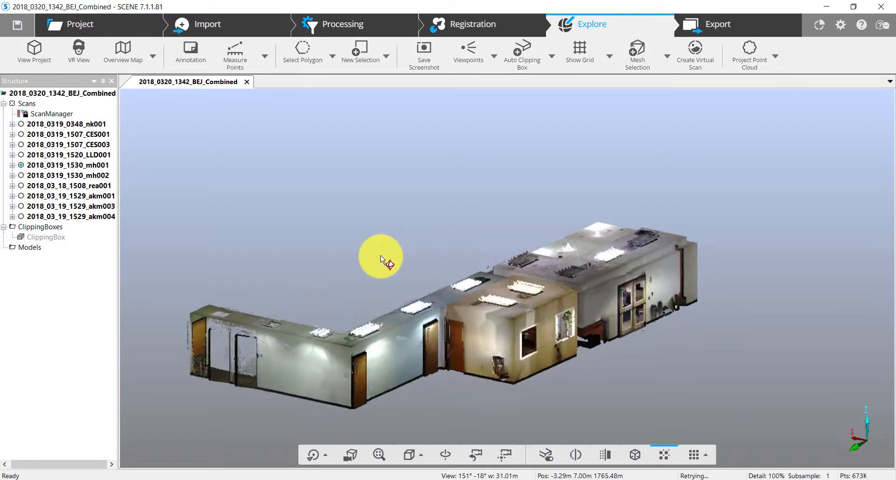
right_click(47, 237)
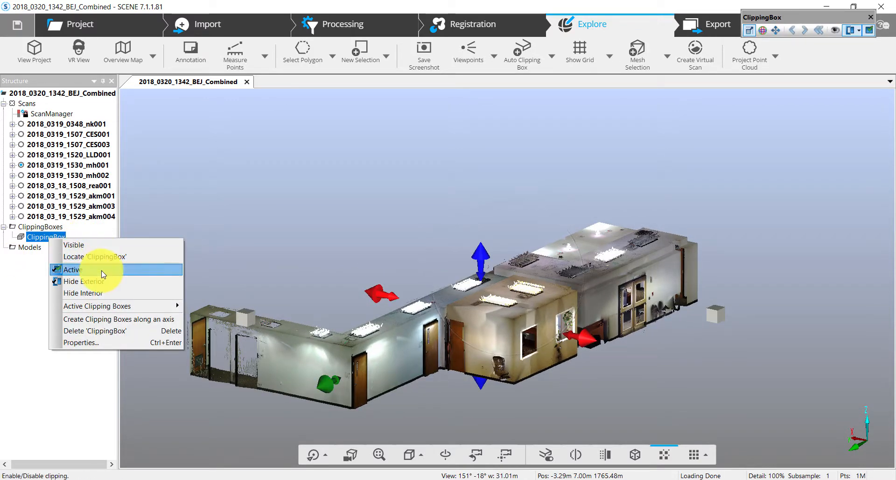
click(80, 269)
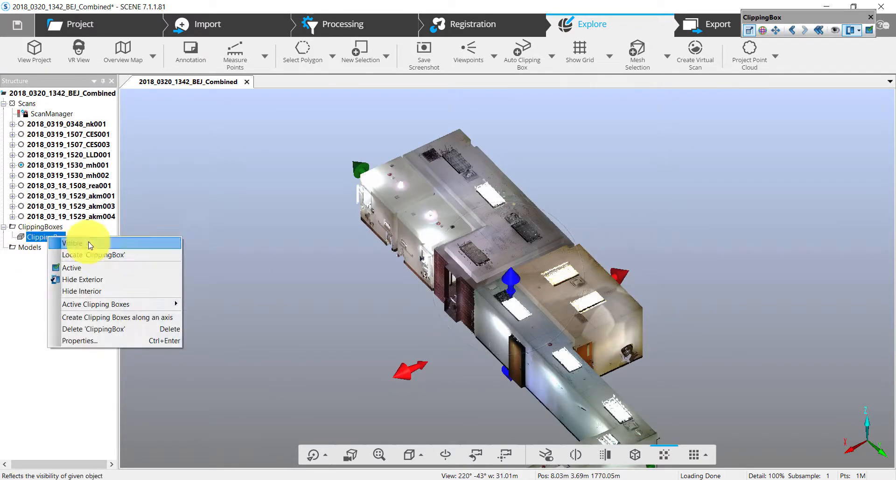
click(116, 268)
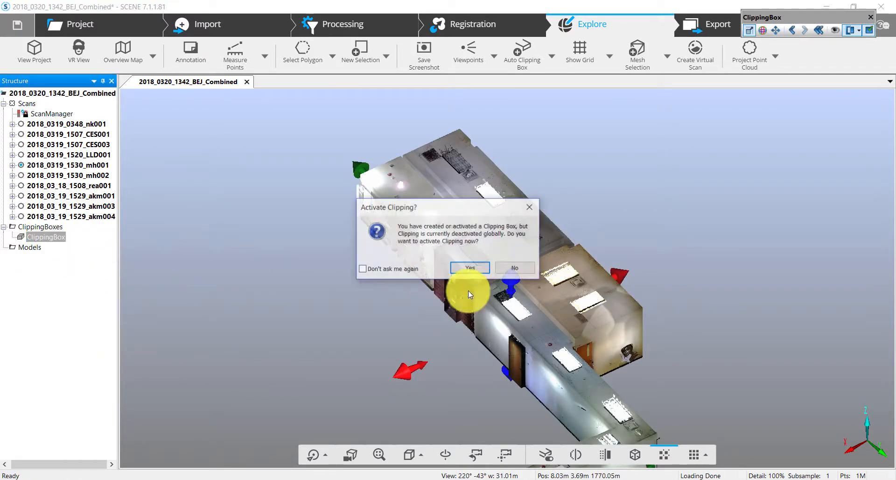
click(470, 269)
- Lower the clipping box's top face by about 0.77 m to cut off the ceiling, and deselect the box
drag(511, 283, 521, 299)
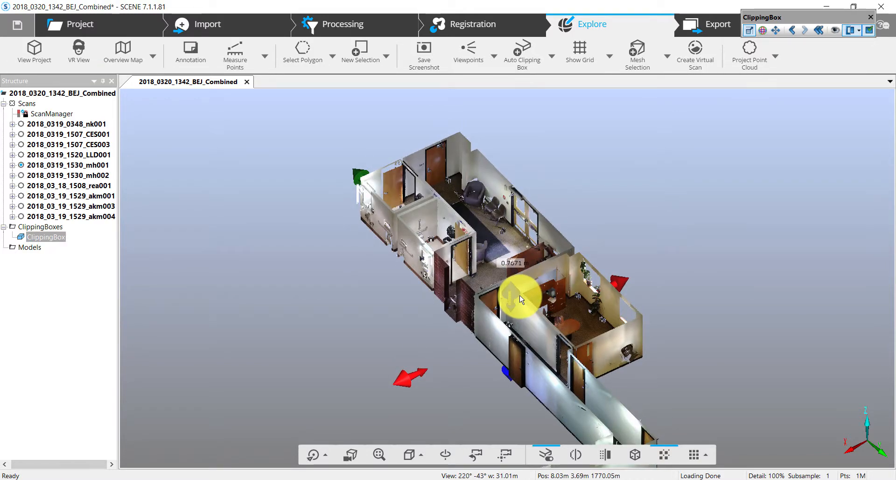
drag(734, 266, 517, 311)
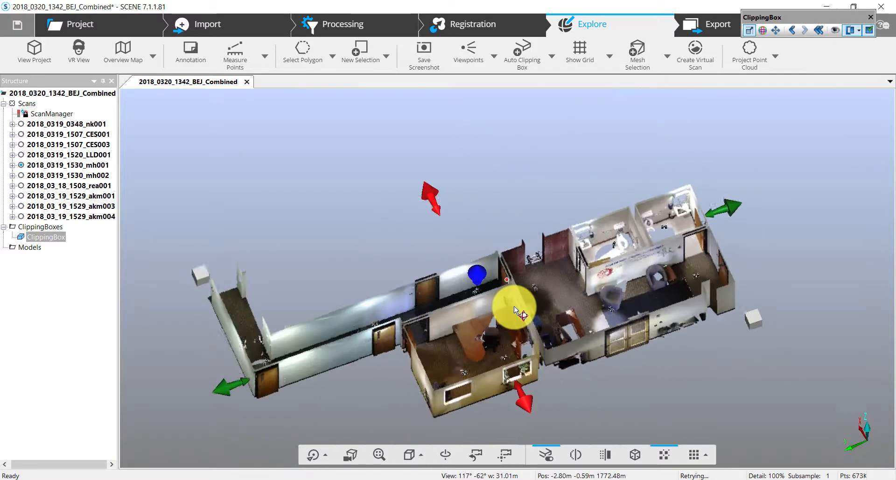
click(704, 150)
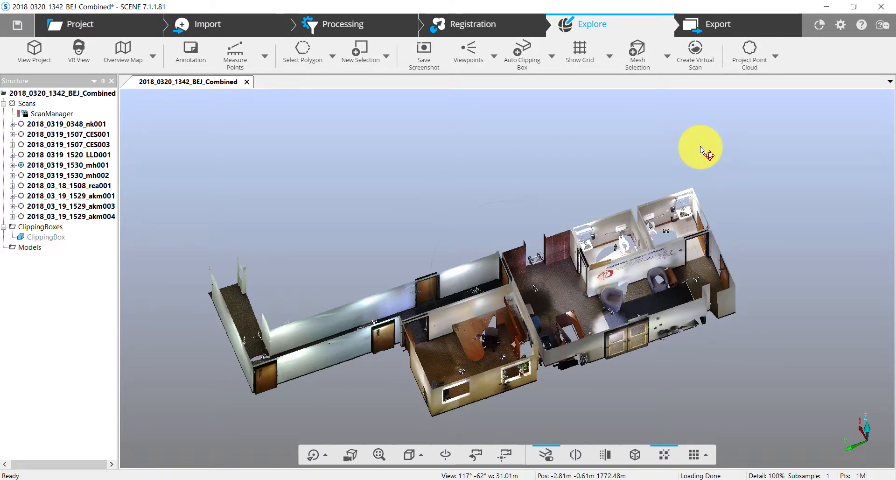